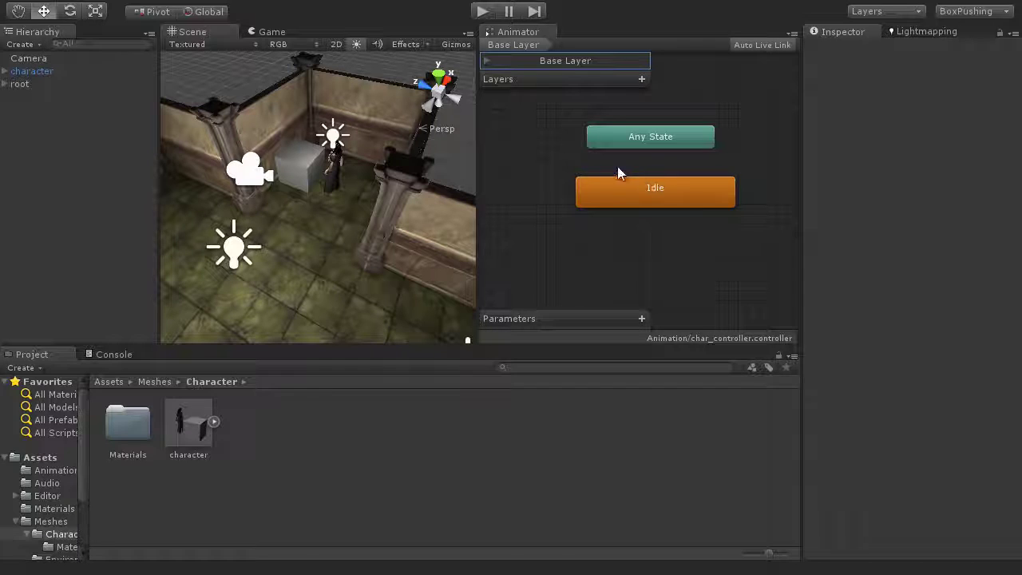
Select the Idle state and run the scene to preview its animation, ending with playback stopped
left_click(675, 192)
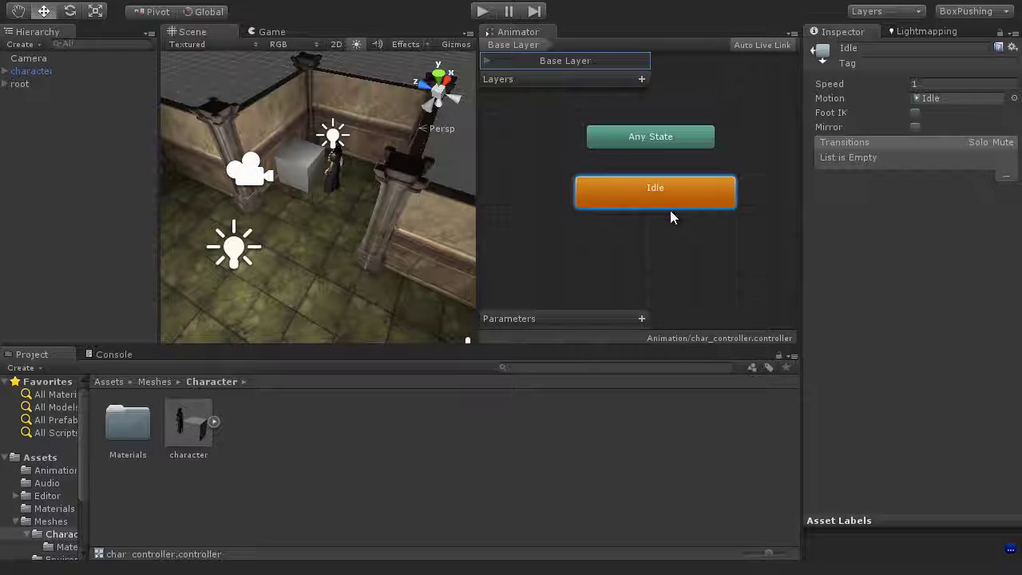
left_click(482, 11)
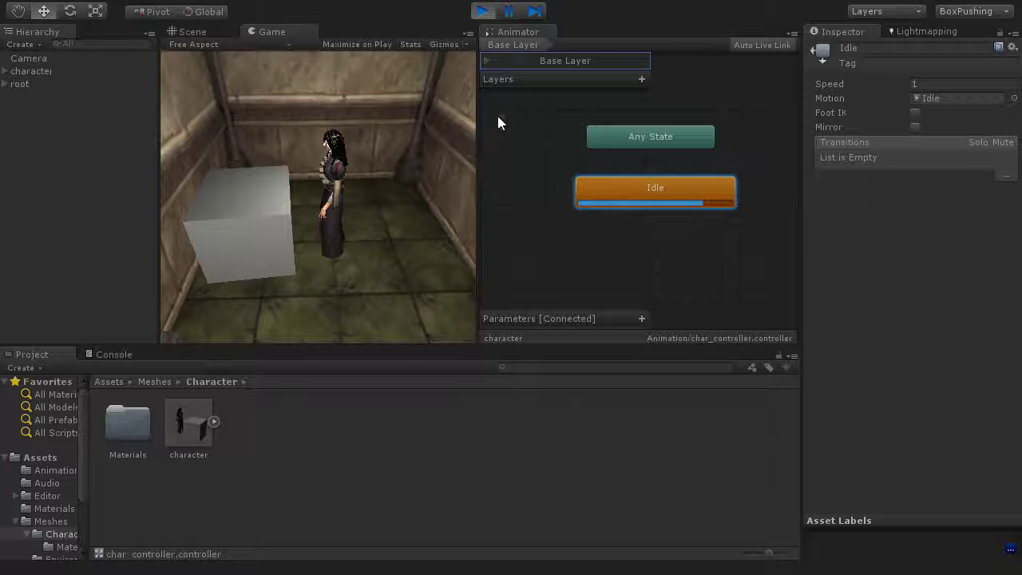
left_click(482, 11)
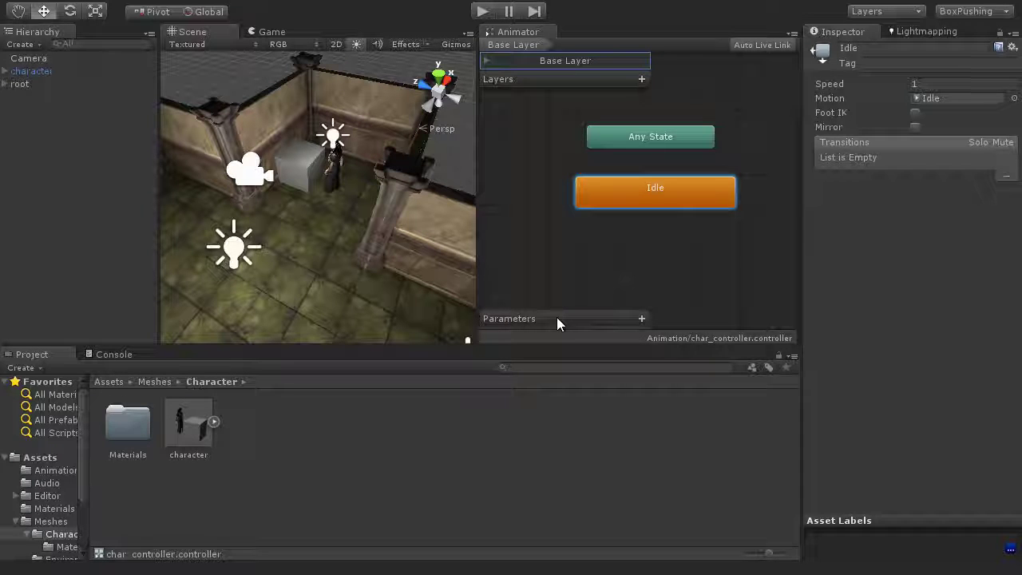
Add an Int parameter named iState to the animator controller
left_click(642, 320)
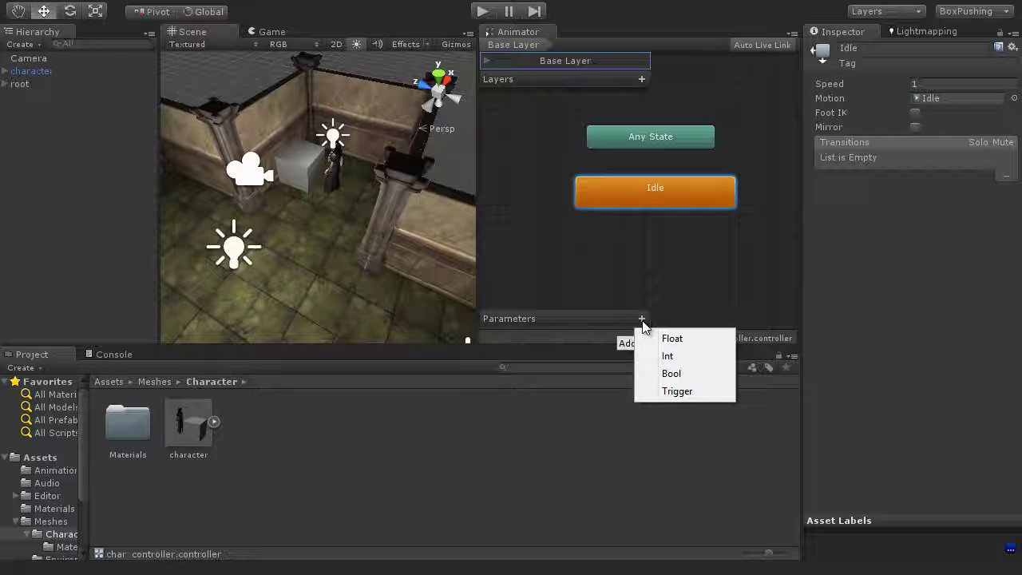
left_click(687, 356)
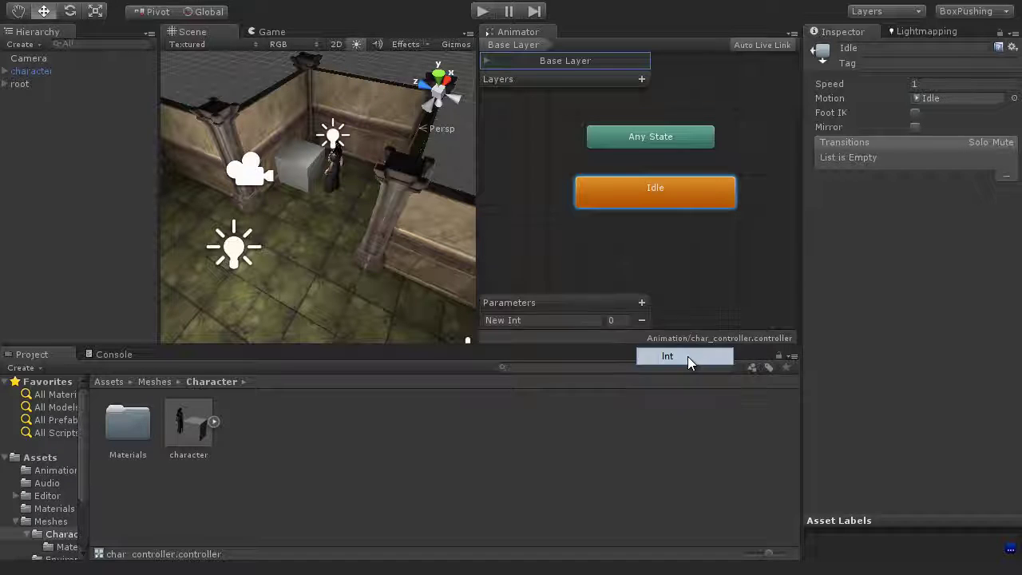
double_click(563, 320)
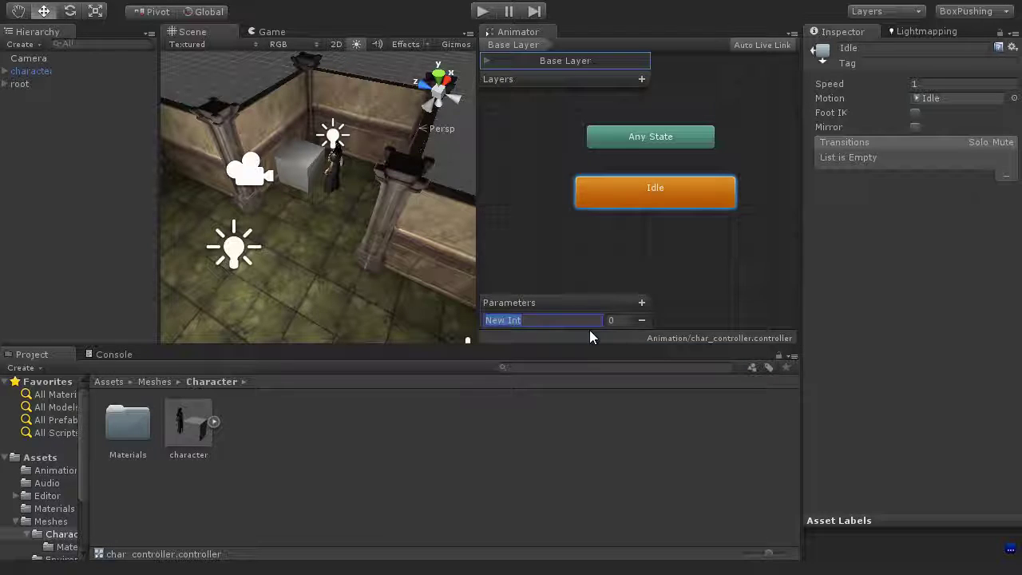
type("iState")
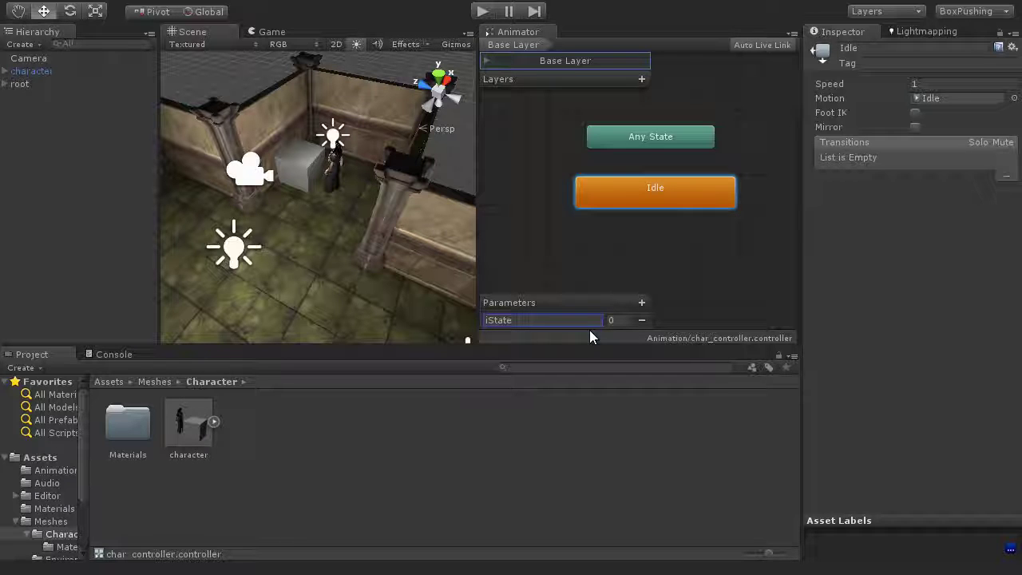
left_click(490, 320)
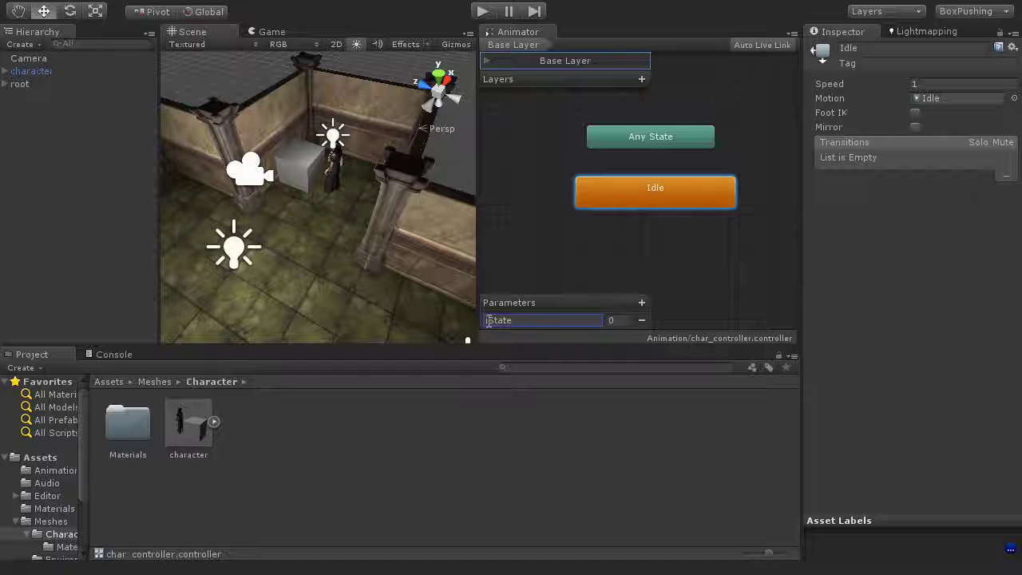
double_click(489, 320)
left_click(537, 320)
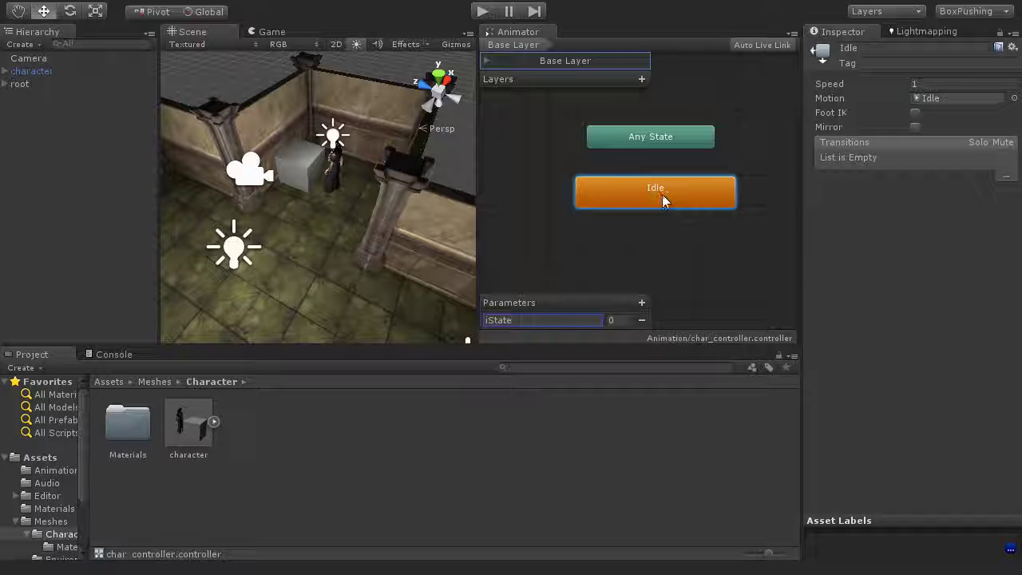
left_click_drag(664, 199, 663, 187)
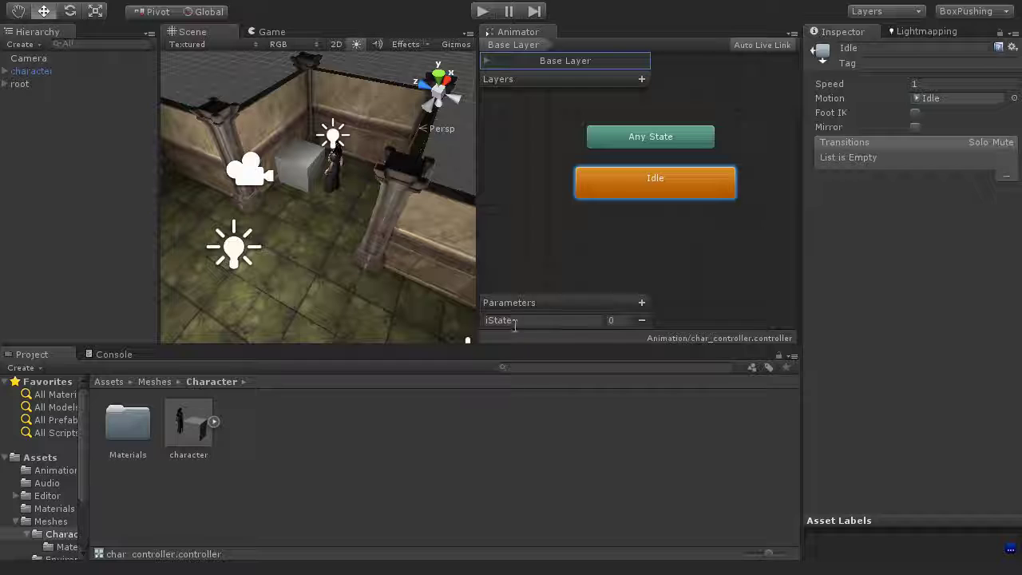
left_click(612, 320)
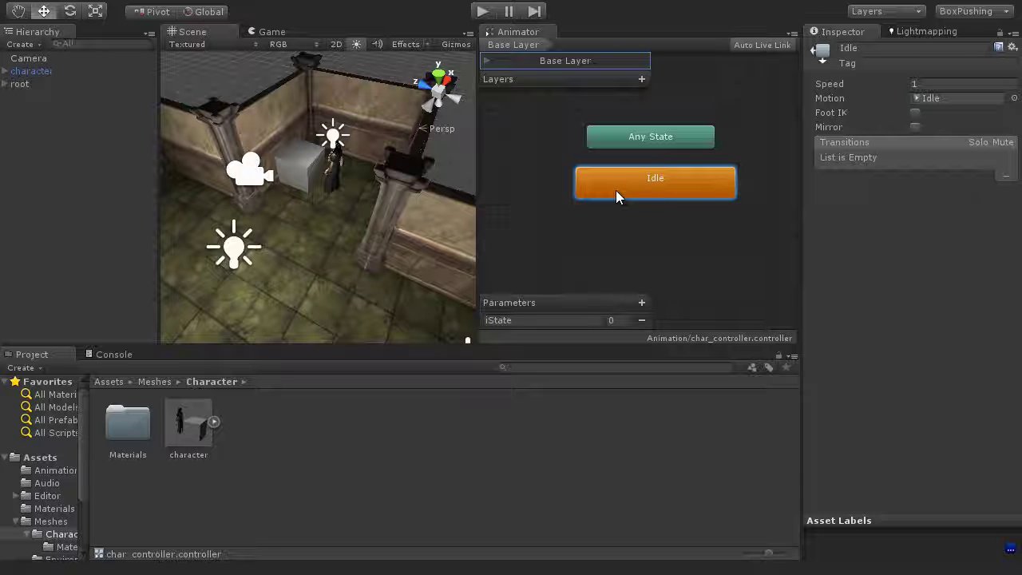
Add the character asset's Walk and Push clips as states side by side below Idle in the Animator graph
left_click(212, 421)
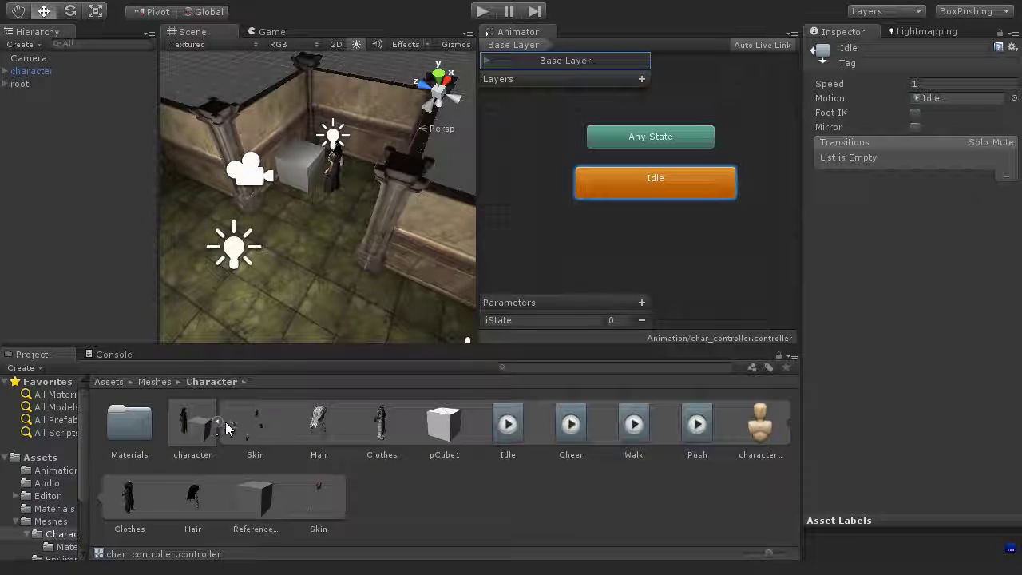
left_click_drag(633, 424, 539, 237)
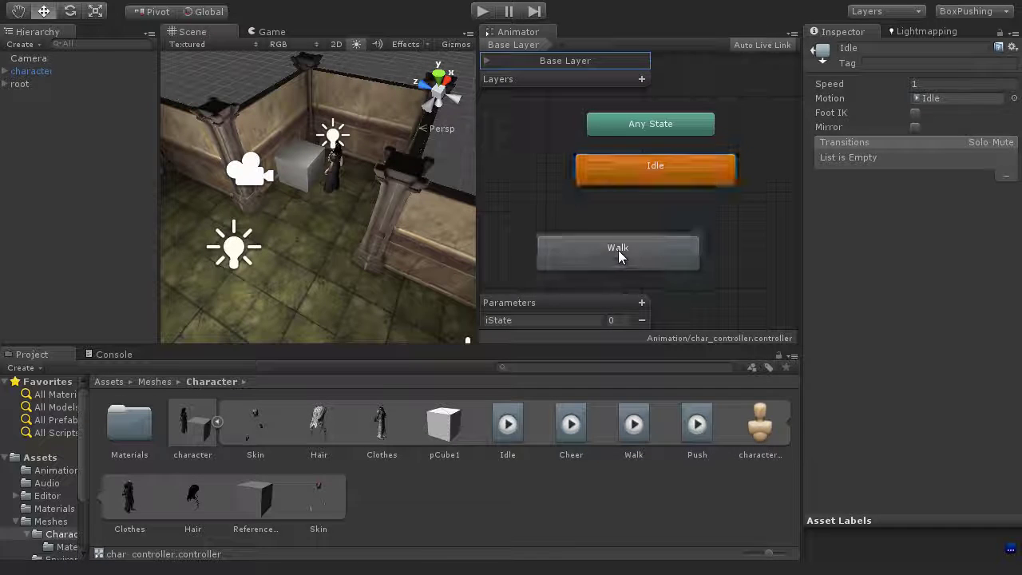
left_click_drag(621, 256, 566, 252)
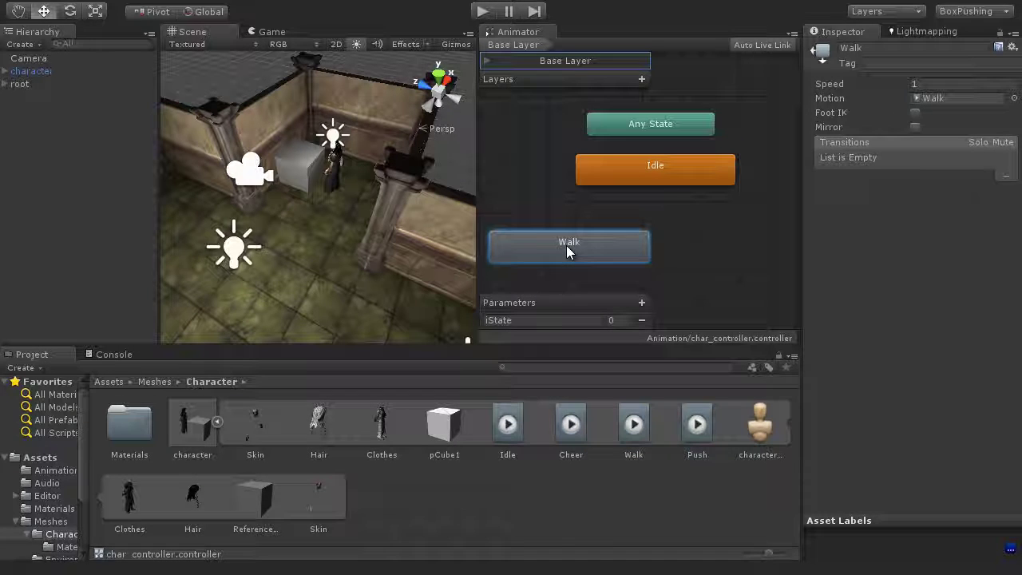
left_click(697, 427)
left_click_drag(697, 427, 728, 209)
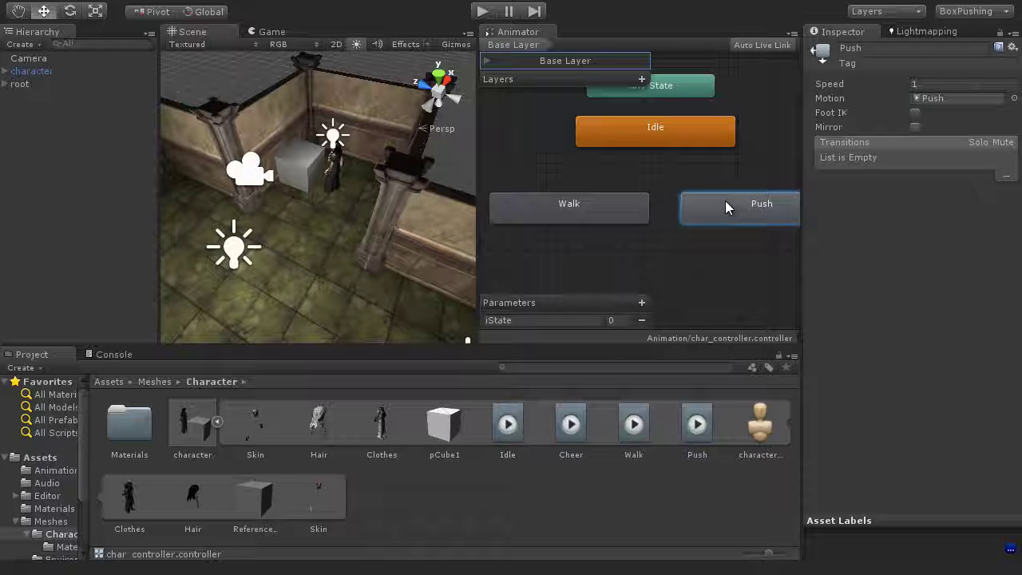
Run the scene to check which state plays with Idle as the default, and stop playback
left_click(482, 11)
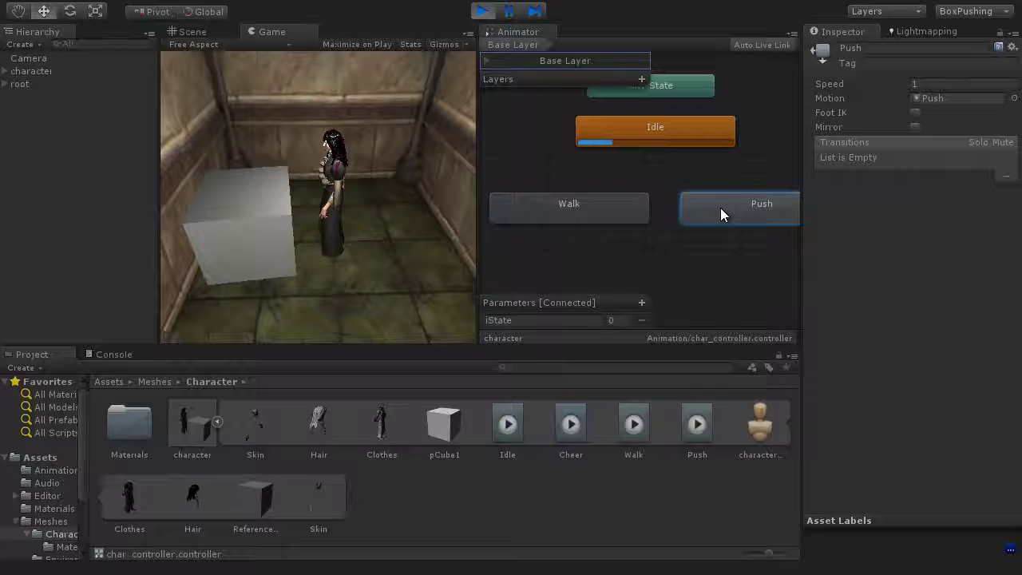
left_click(673, 133)
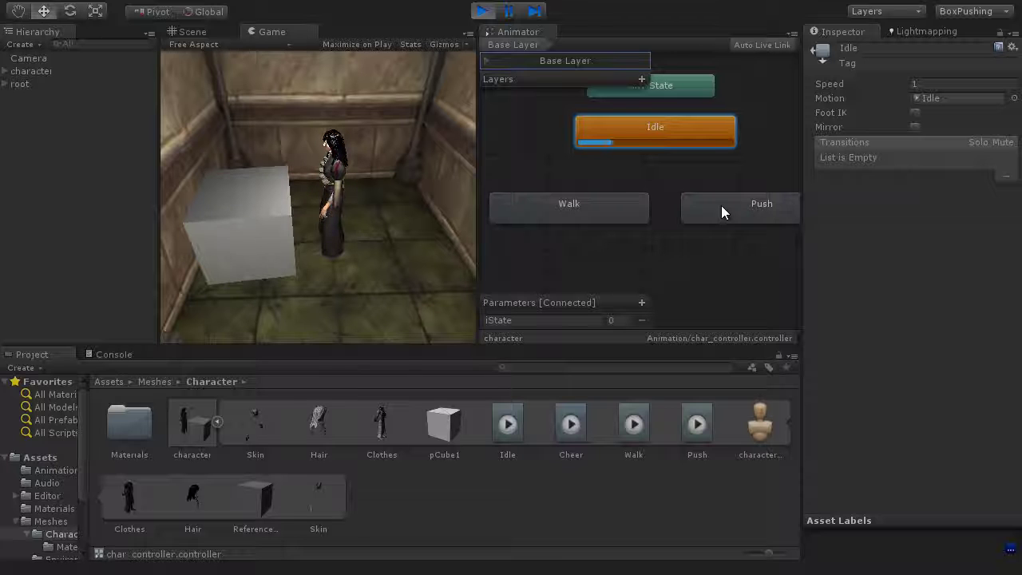
left_click(482, 11)
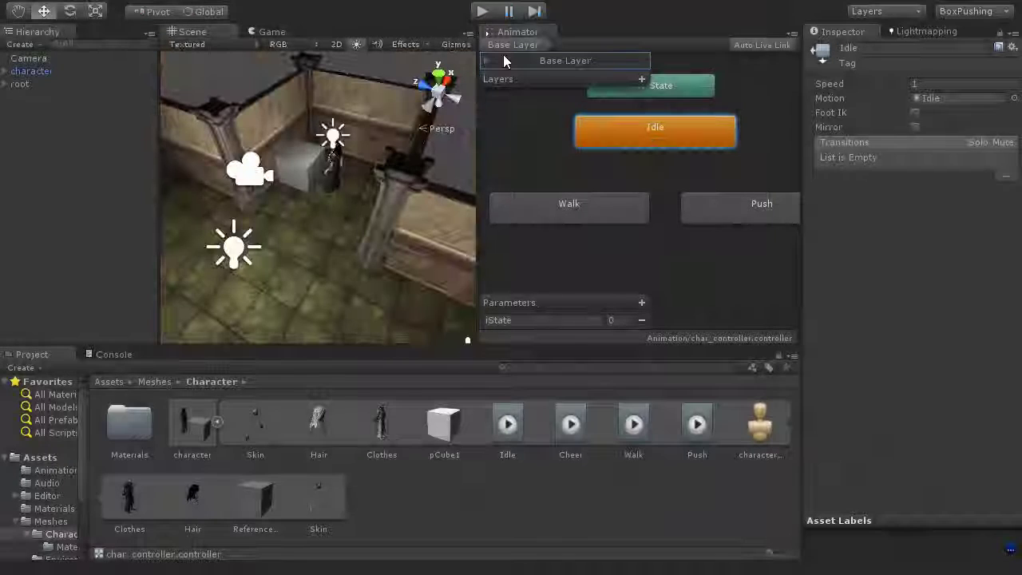
Set Walk as the default state and run the scene briefly to preview the walk animation
left_click(568, 210)
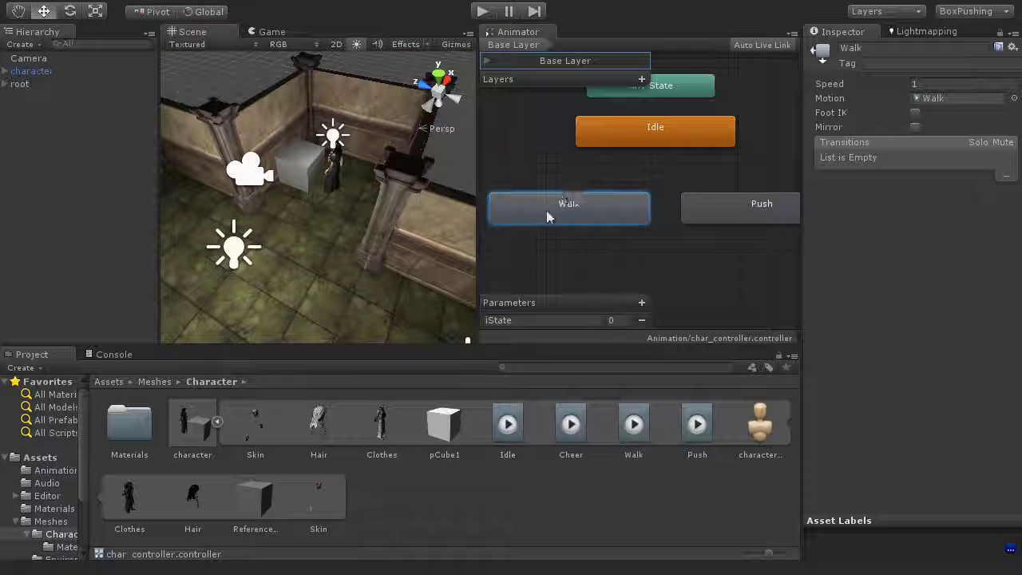
right_click(570, 210)
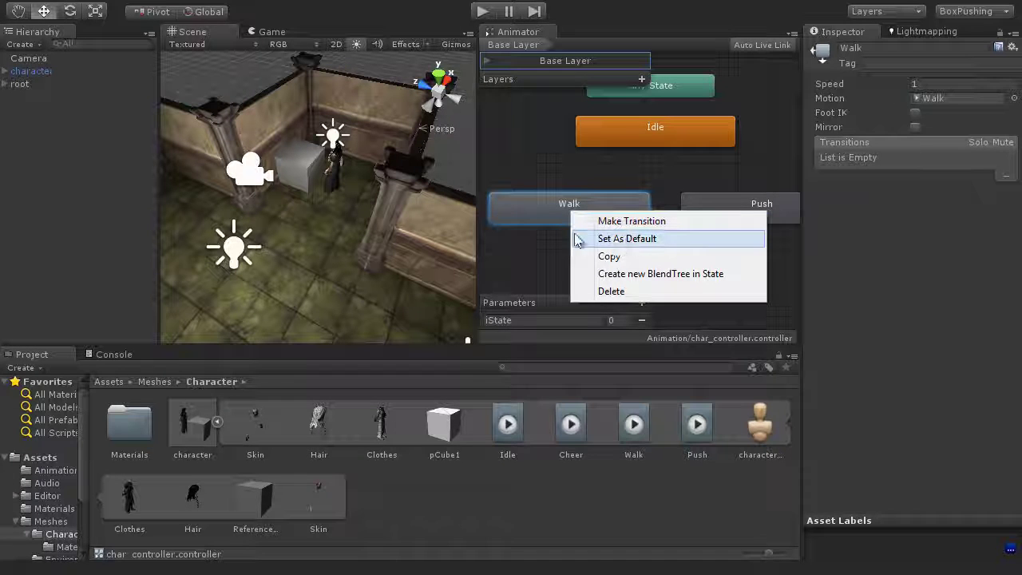
left_click(670, 241)
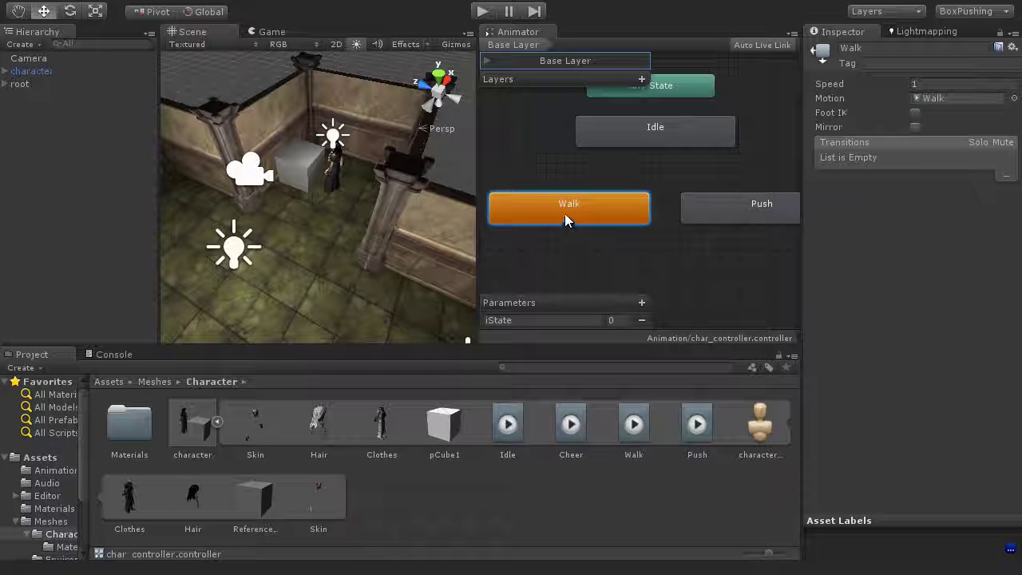
left_click(482, 11)
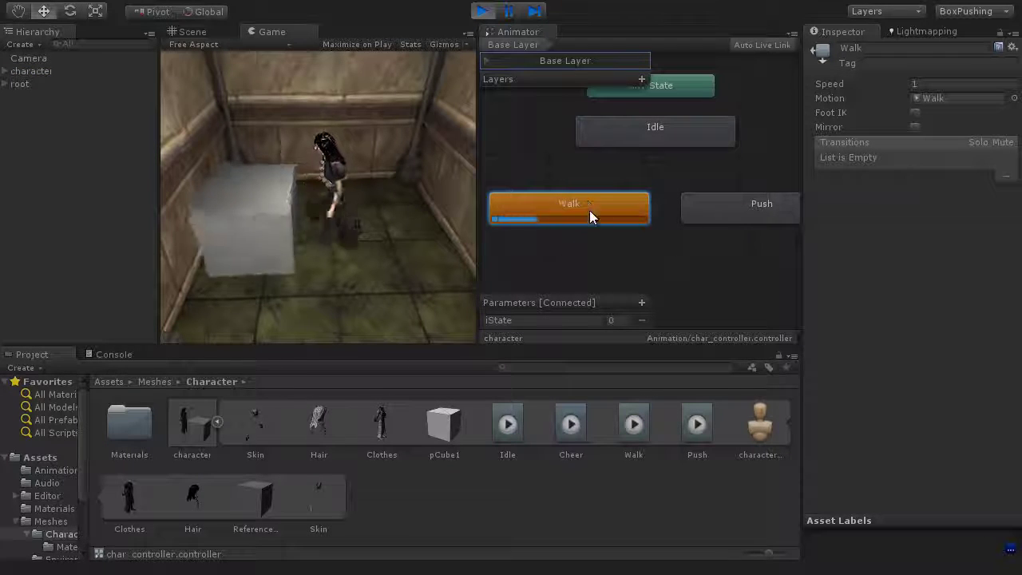
left_click(482, 11)
Set Push as the default state and run the scene briefly to preview the push animation
right_click(725, 214)
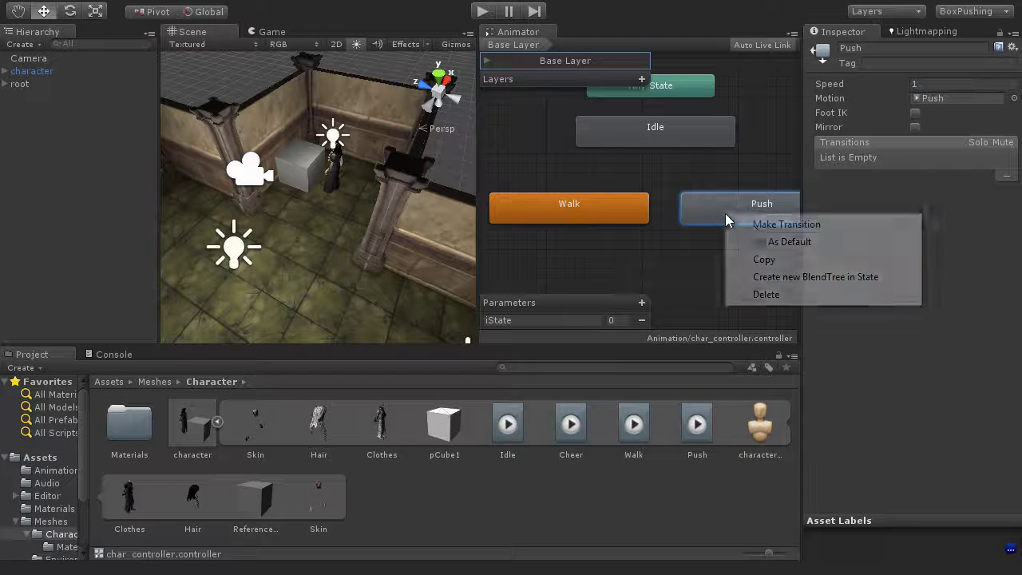
left_click(768, 241)
left_click(483, 11)
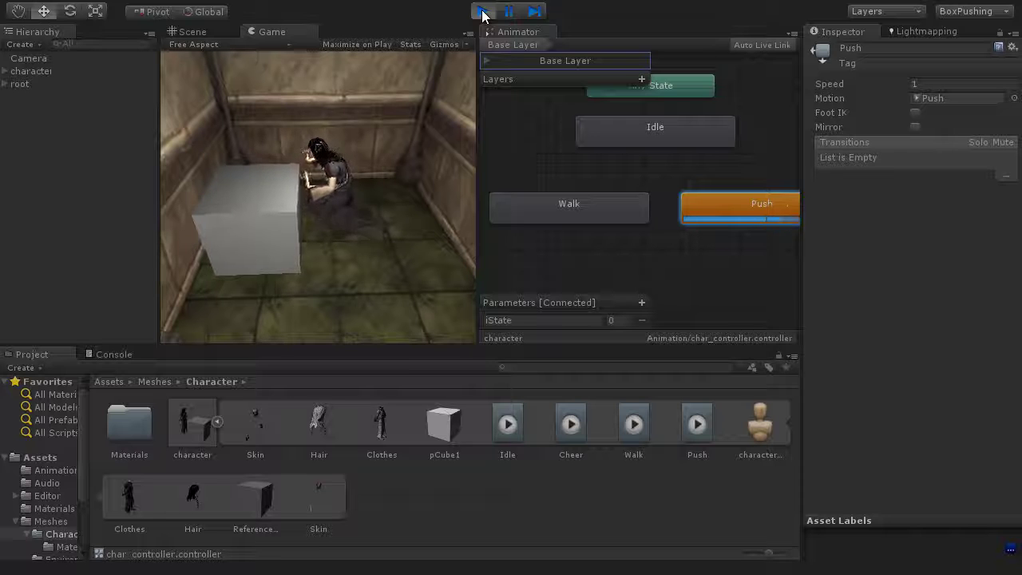
left_click(483, 11)
Make Idle the default state of the Base Layer again
left_click(668, 136)
right_click(669, 138)
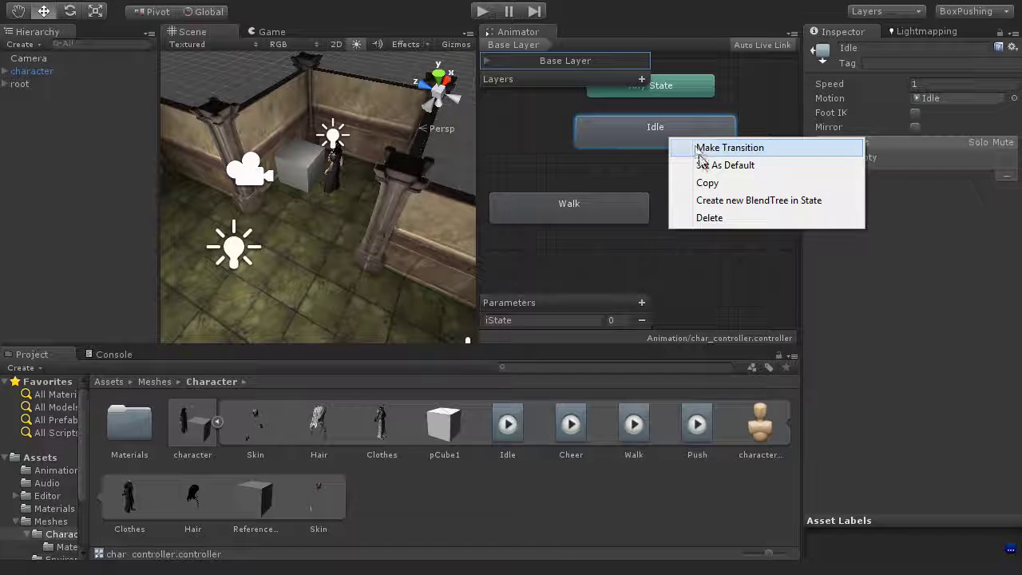
left_click(763, 169)
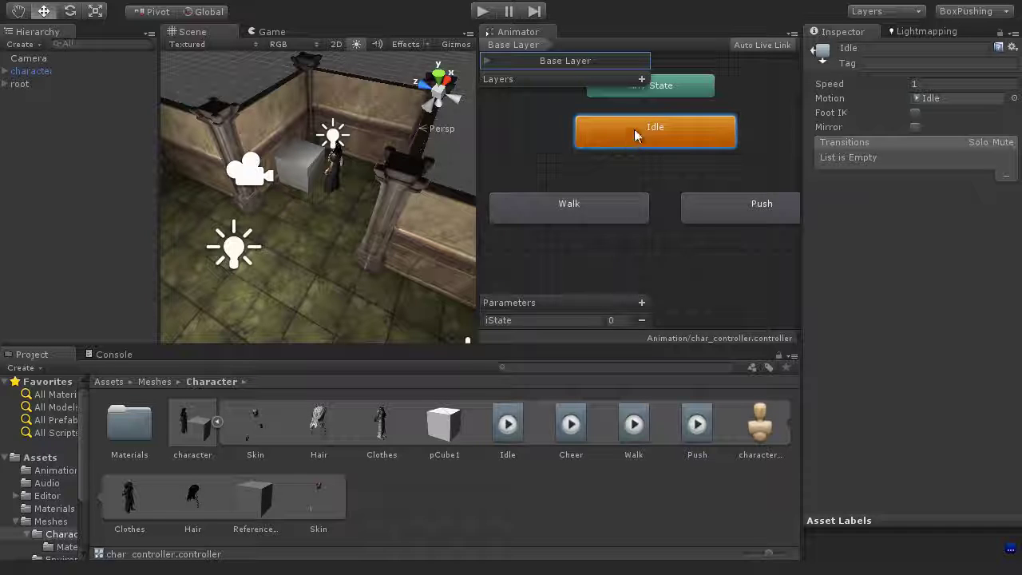
Create a transition from the Idle state to the Walk state
right_click(631, 136)
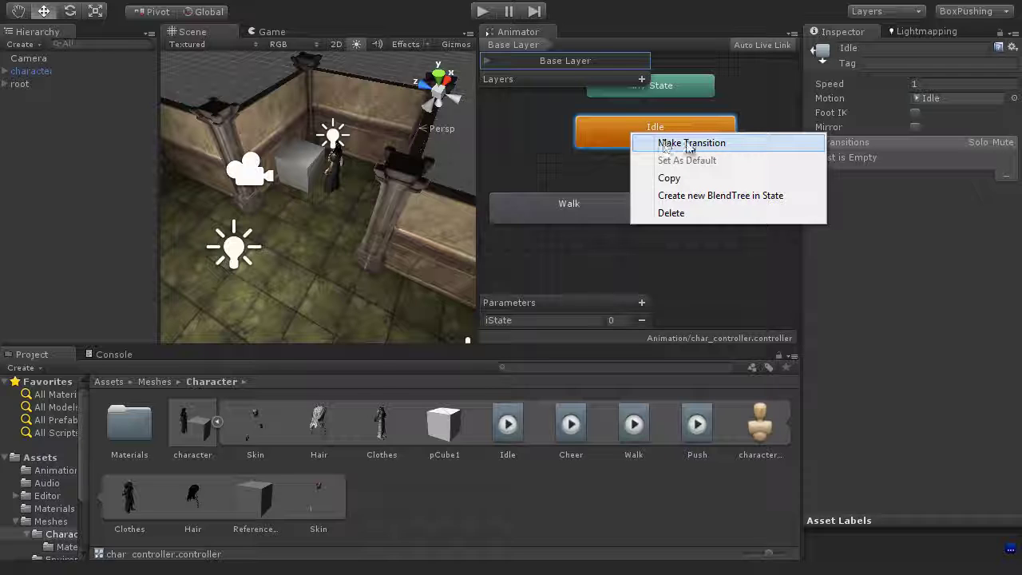
left_click(702, 144)
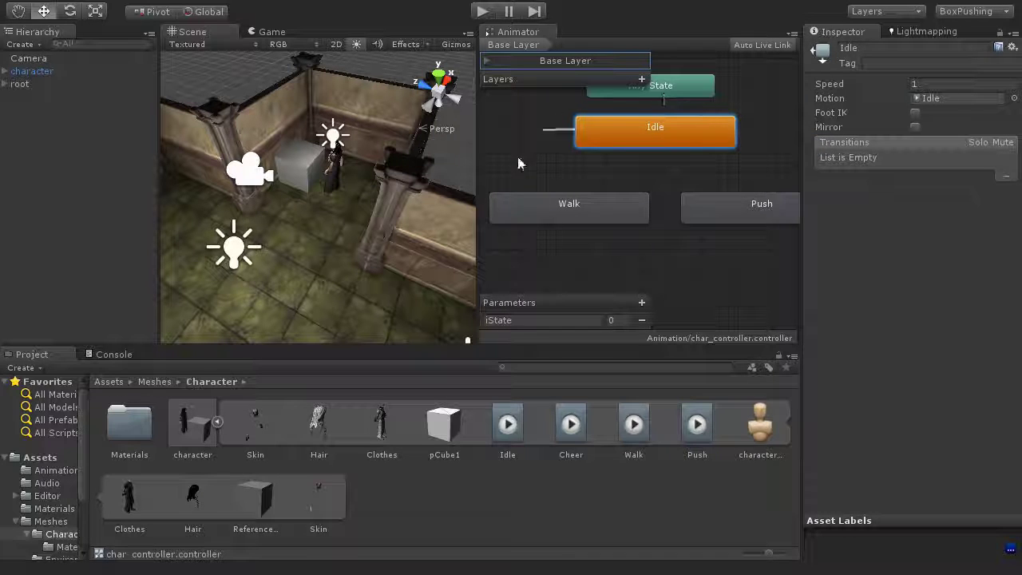
left_click(569, 209)
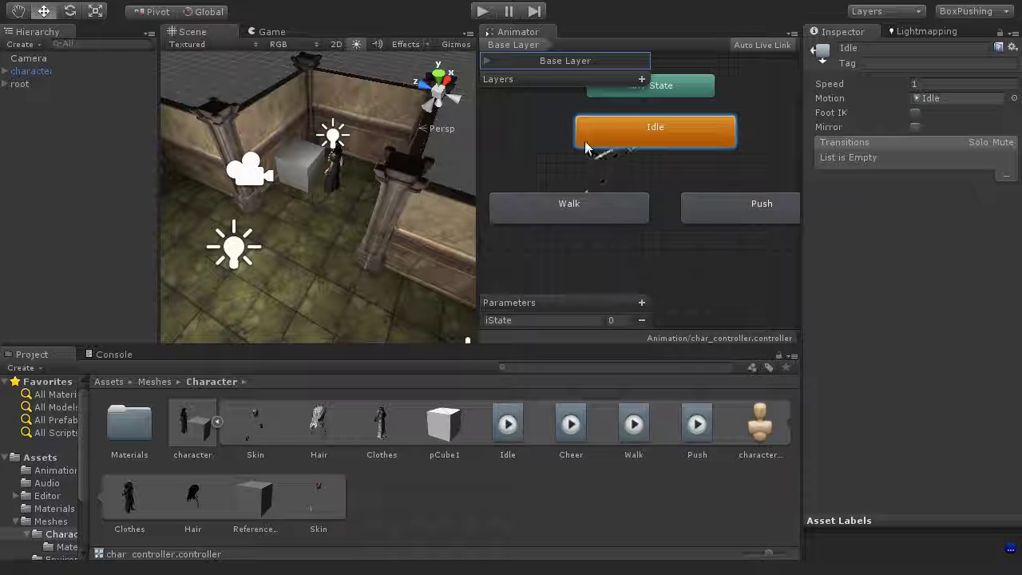